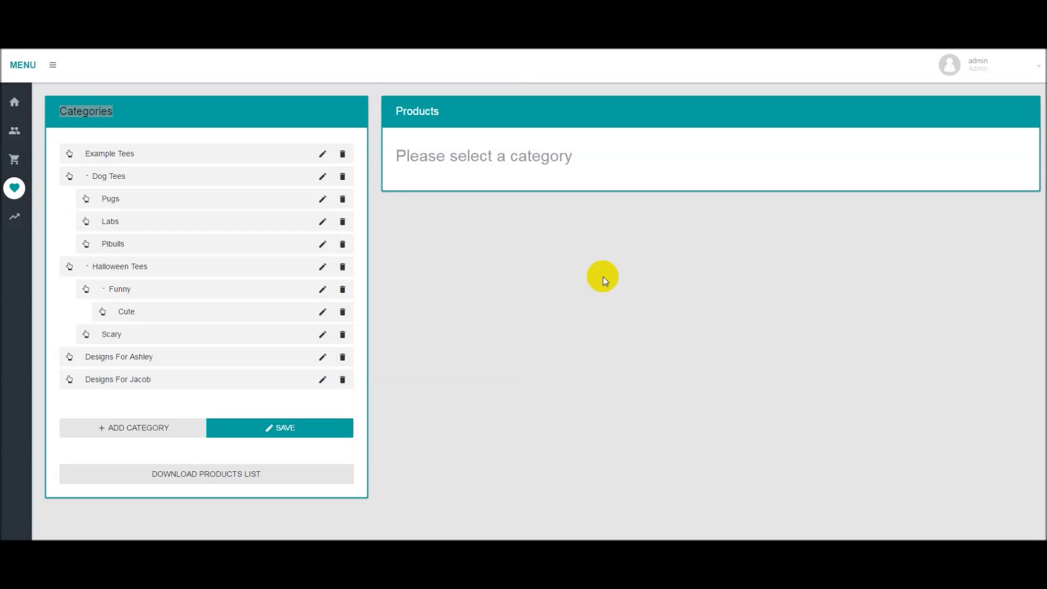
- Go to the Favorites page and add a new category entry to the tree
left_click(19, 191)
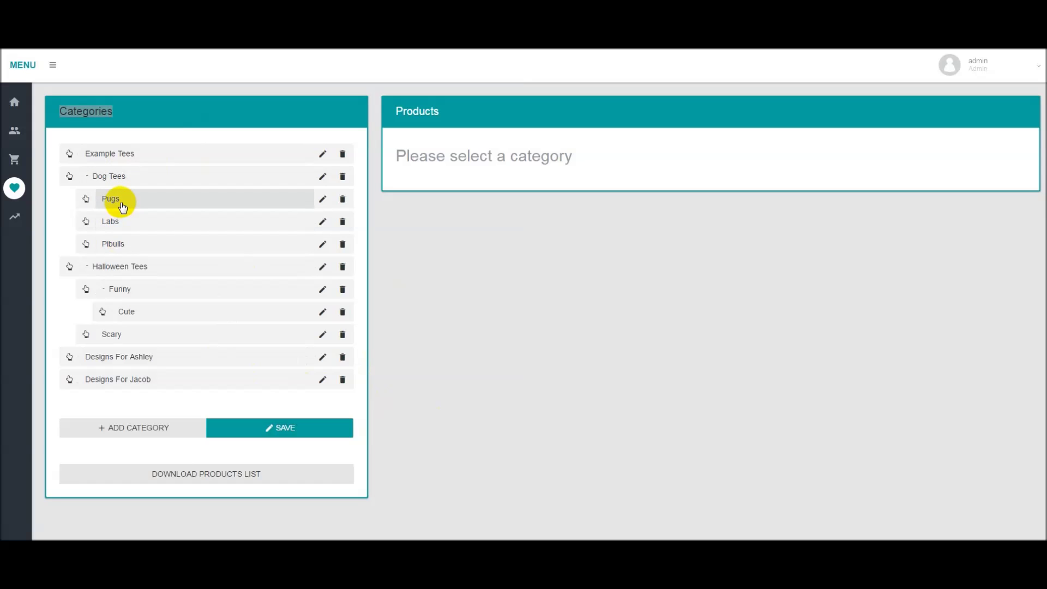
left_click(143, 433)
- Name the new category Collie, nest it under Dog Tees after Pugs, Labs and Pibulls, and save
left_click(102, 406)
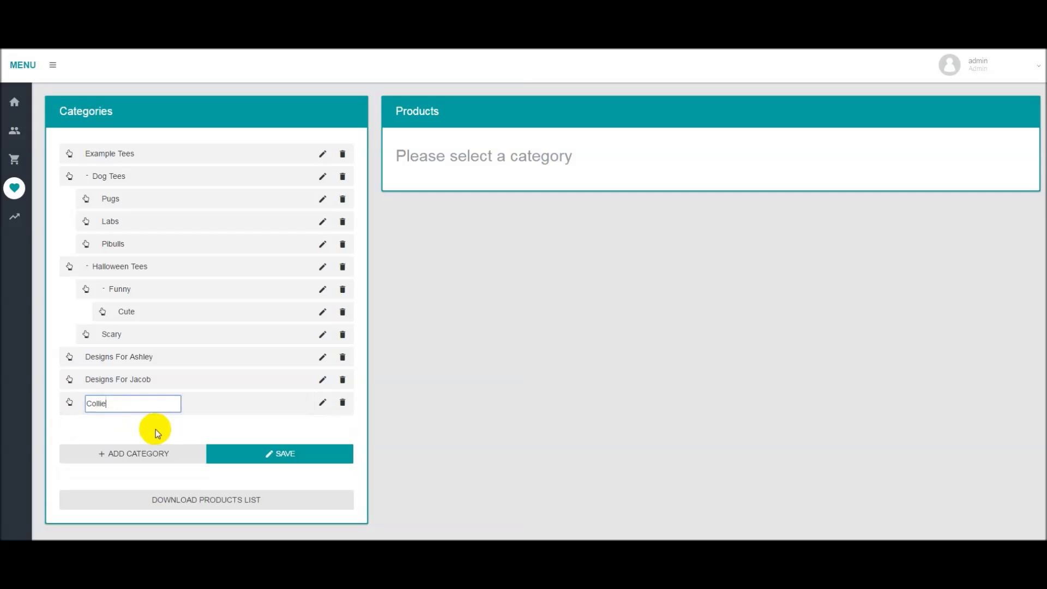
key("Return")
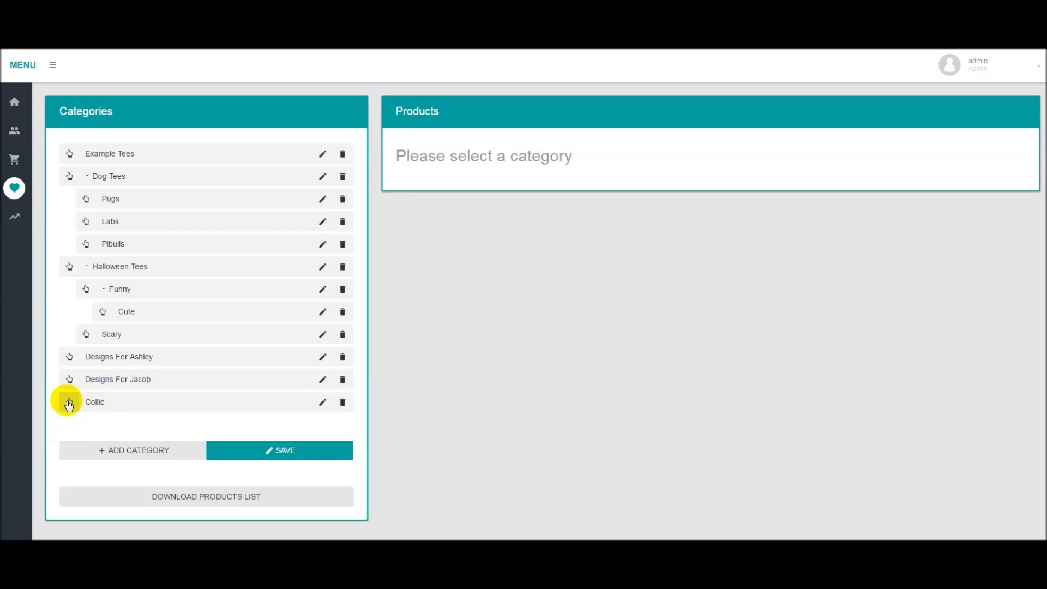
left_click_drag(68, 403, 87, 202)
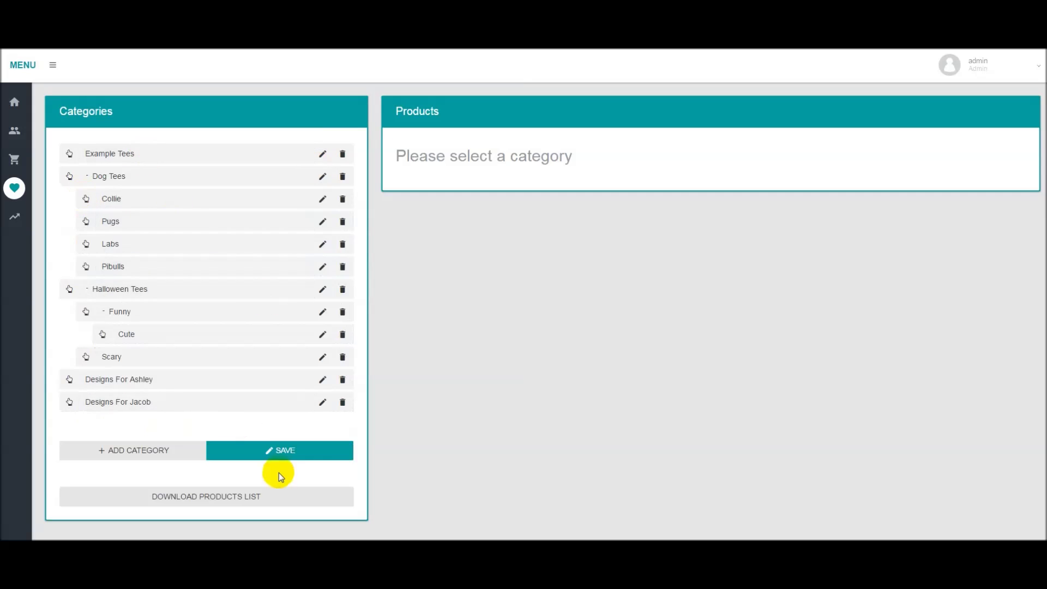
left_click(284, 452)
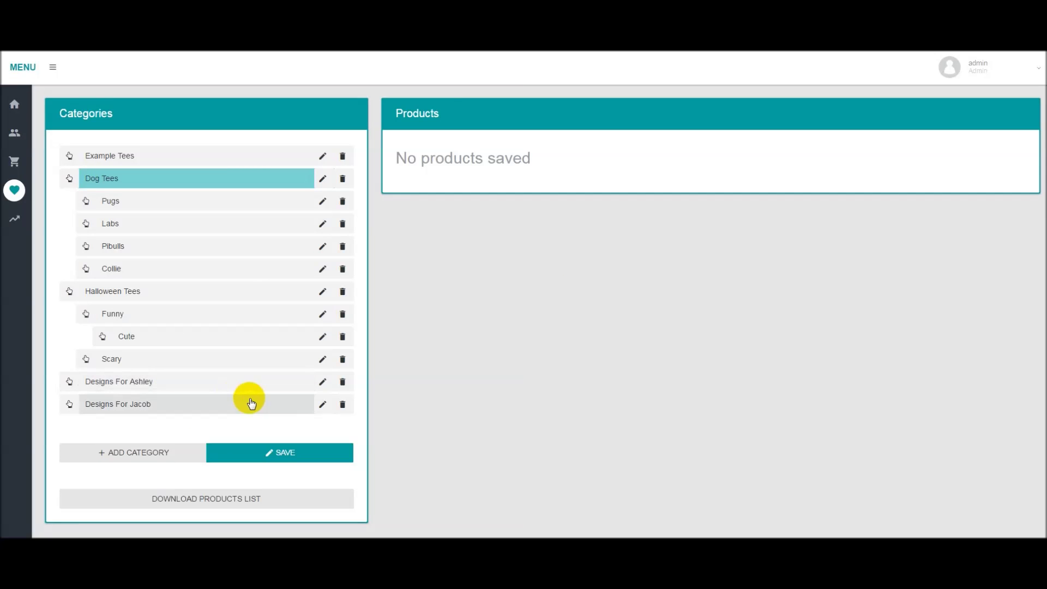
- Confirm Designs For Ashley has no saved products, then go to the Search products page
left_click(210, 381)
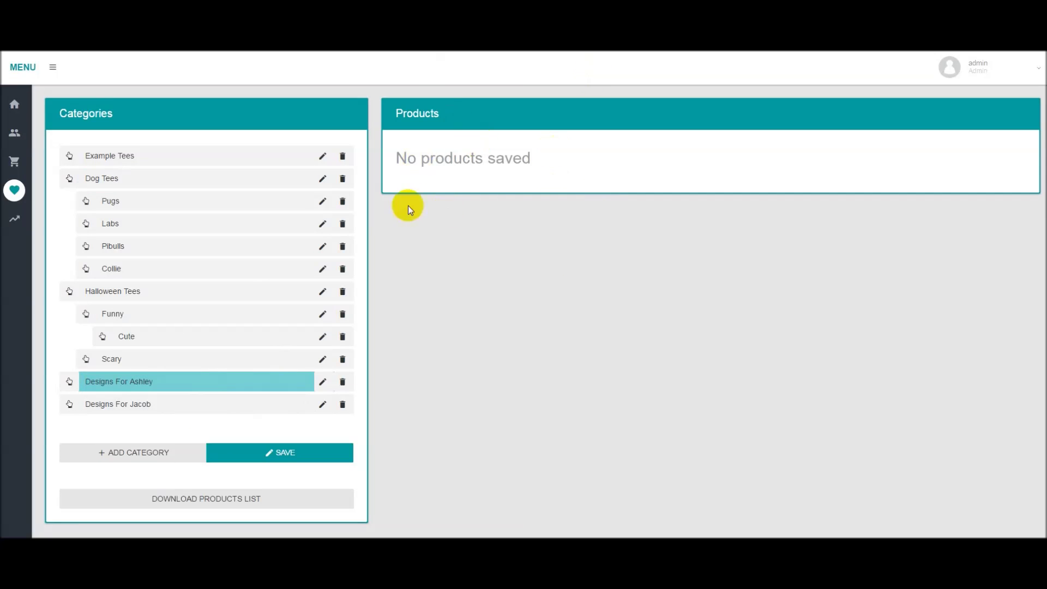
left_click(42, 160)
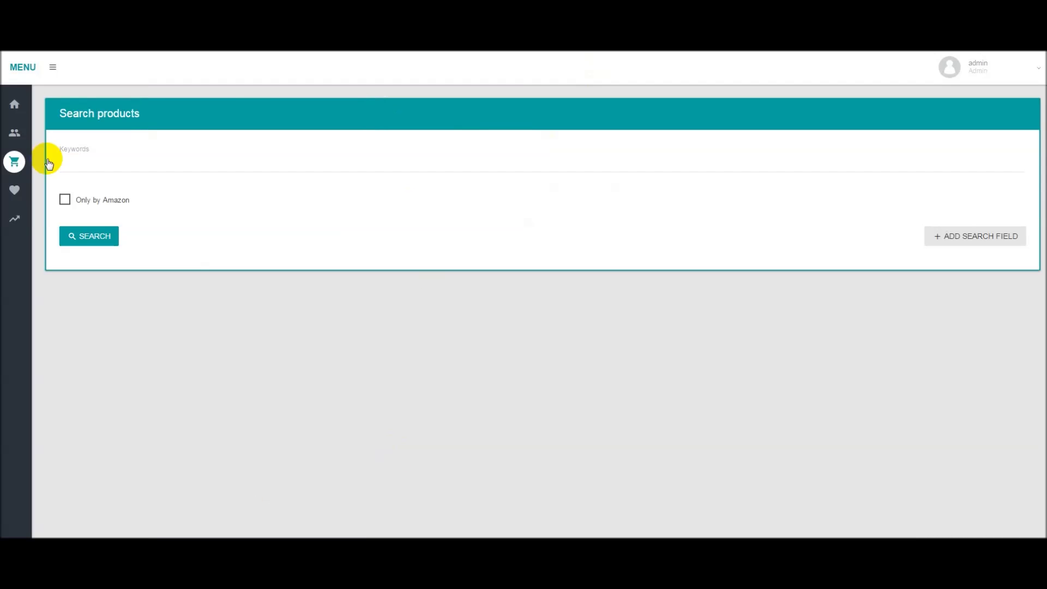
- Search products for 'pug' and look through the 100 results
left_click(118, 169)
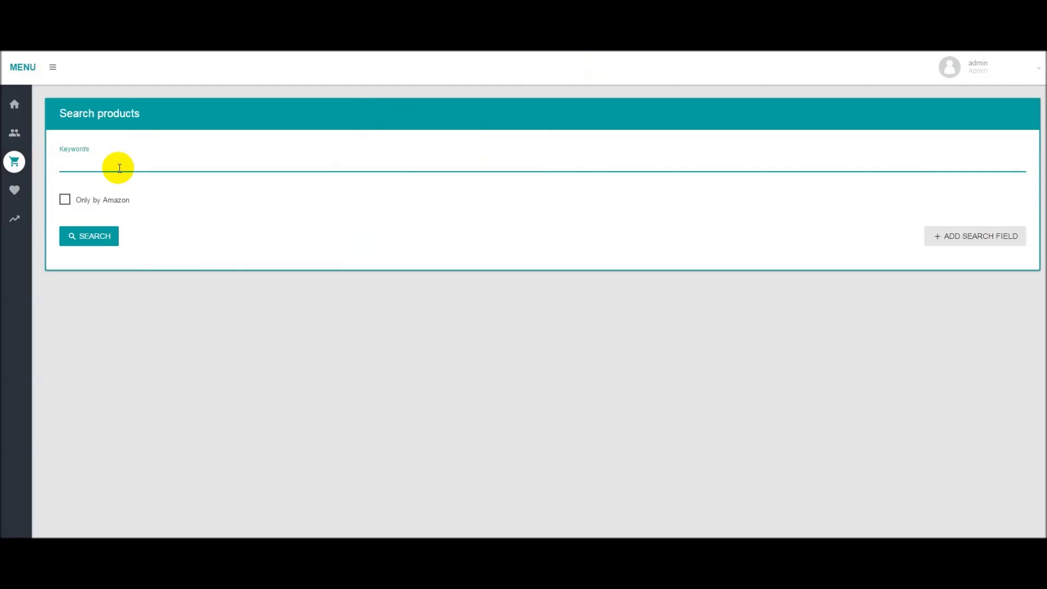
type("pug")
key("Return")
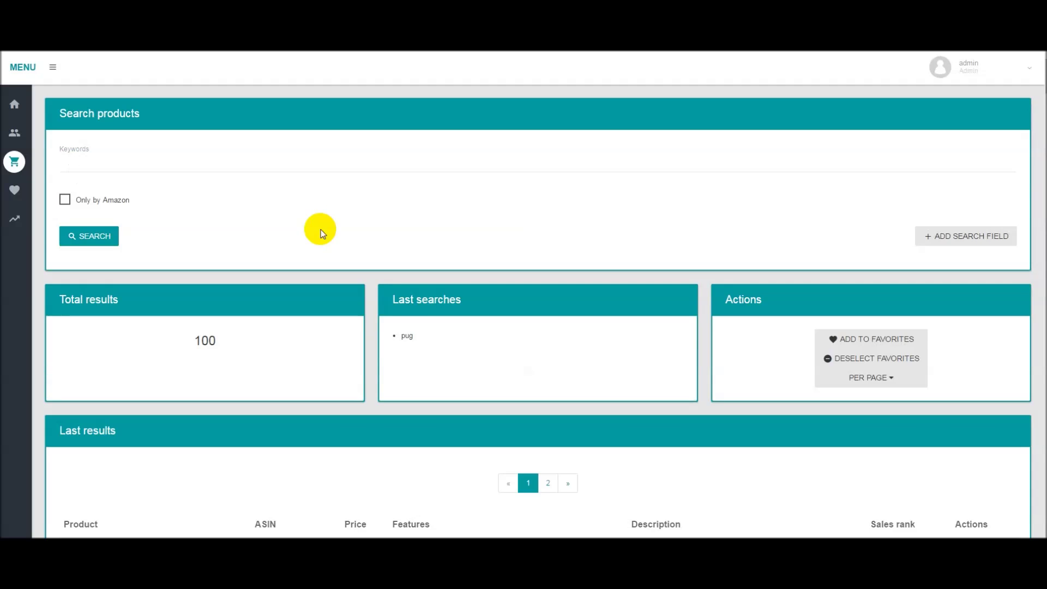
scroll(409, 322, "down", 10)
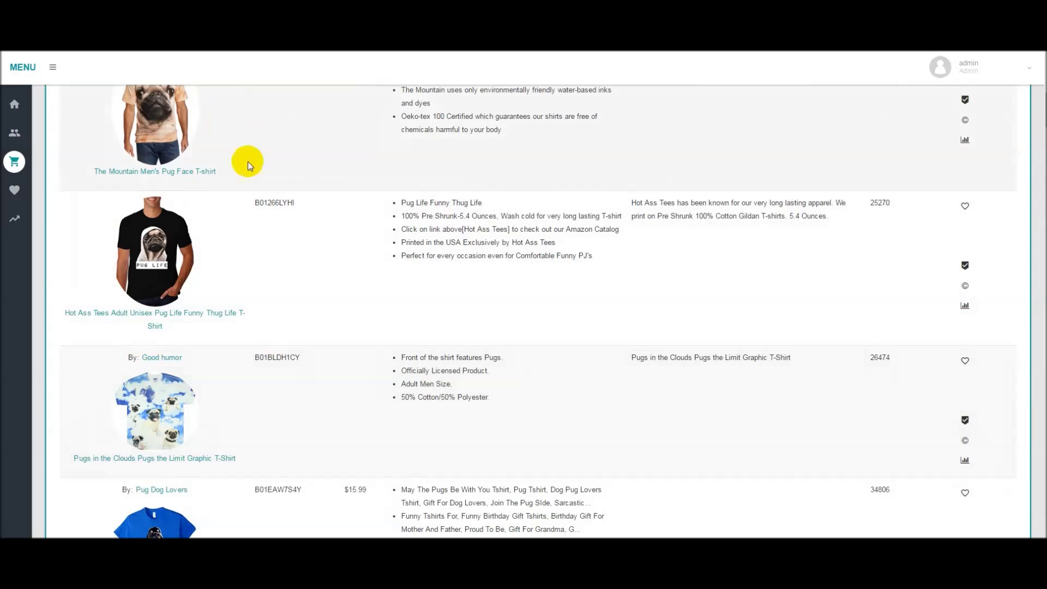
scroll(310, 285, "up", 10)
scroll(116, 189, "up", 3)
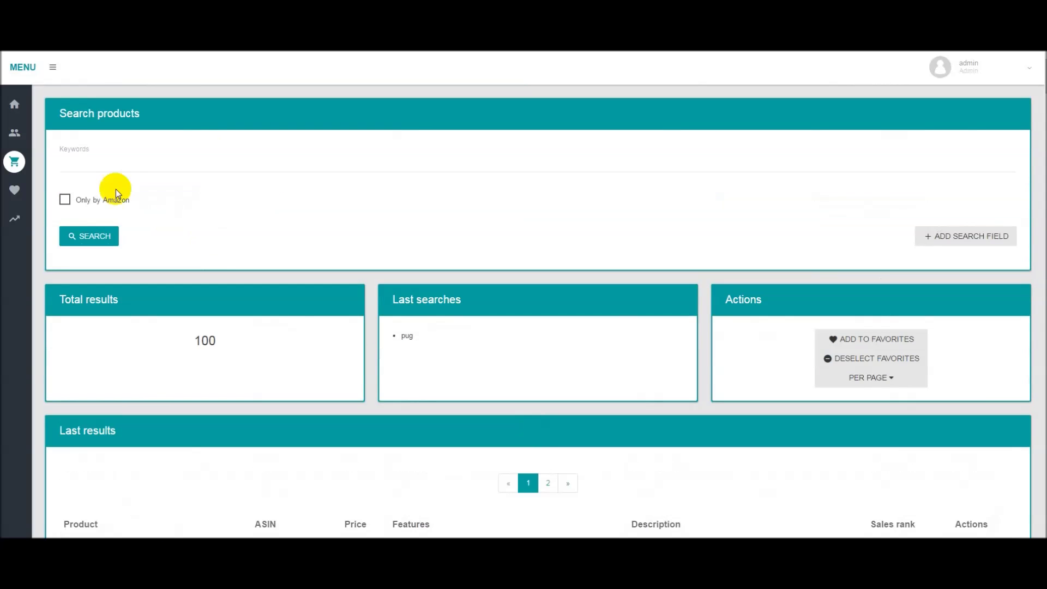
scroll(250, 381, "down", 12)
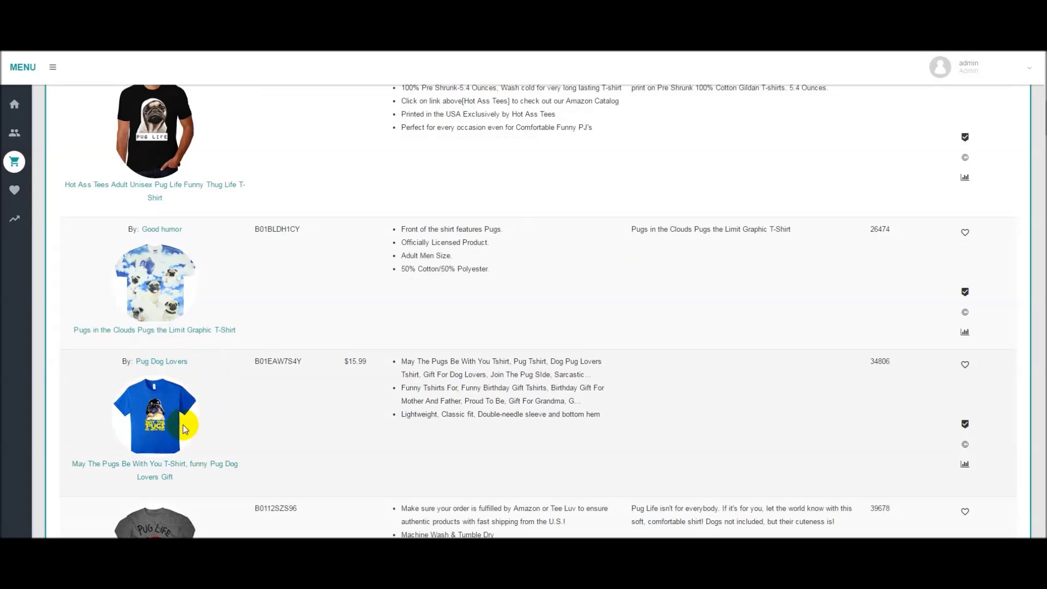
- Mark the May The Pugs Be With You shirt and bring up the Save to favorites picker
left_click(965, 367)
scroll(867, 420, "up", 12)
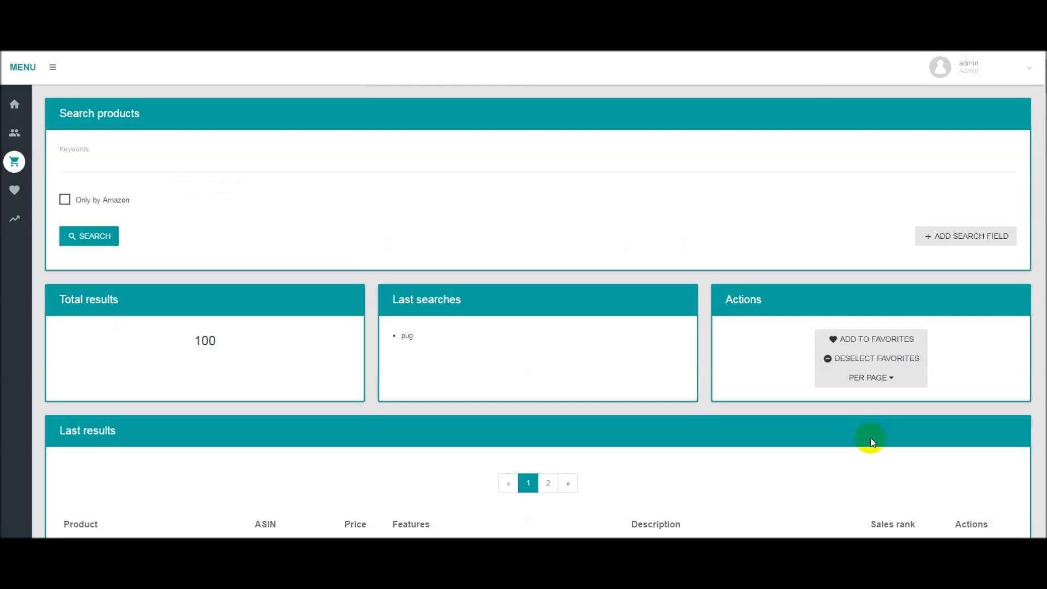
left_click(869, 339)
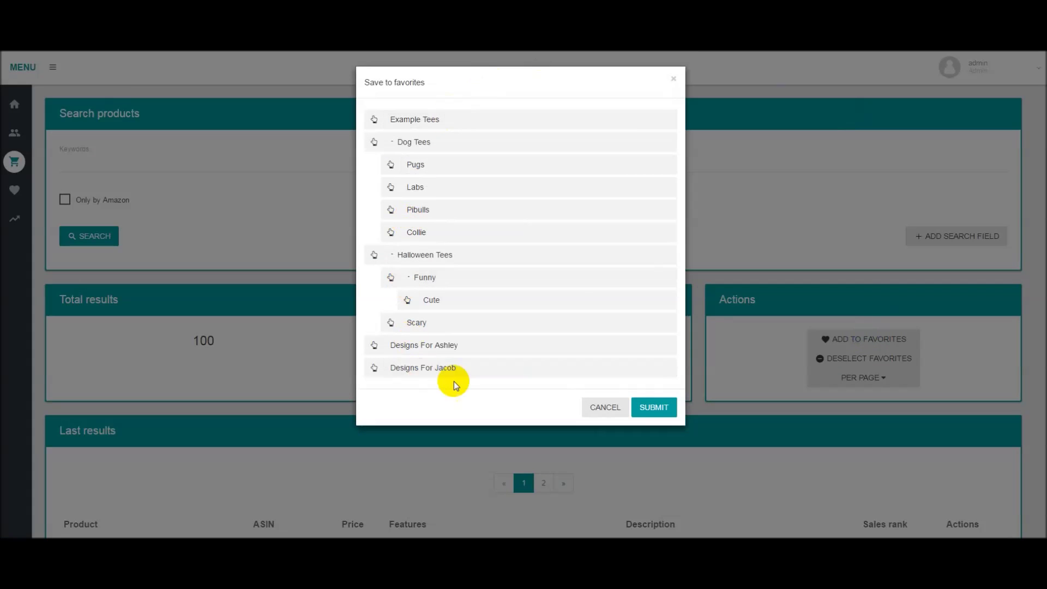
- Save the marked shirt into the Pugs category, then return to Favorites
left_click(421, 170)
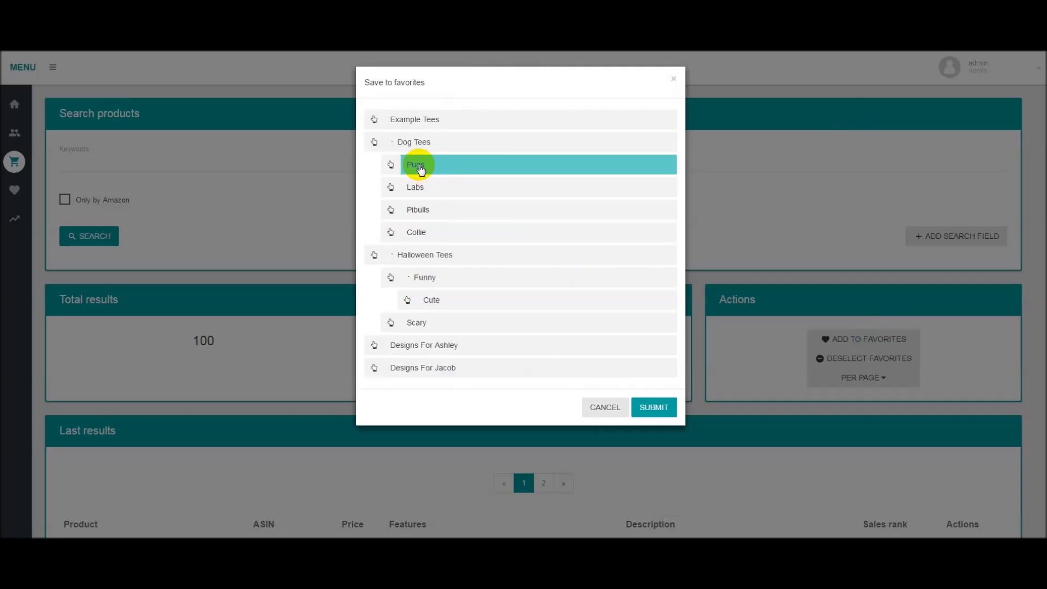
left_click(652, 410)
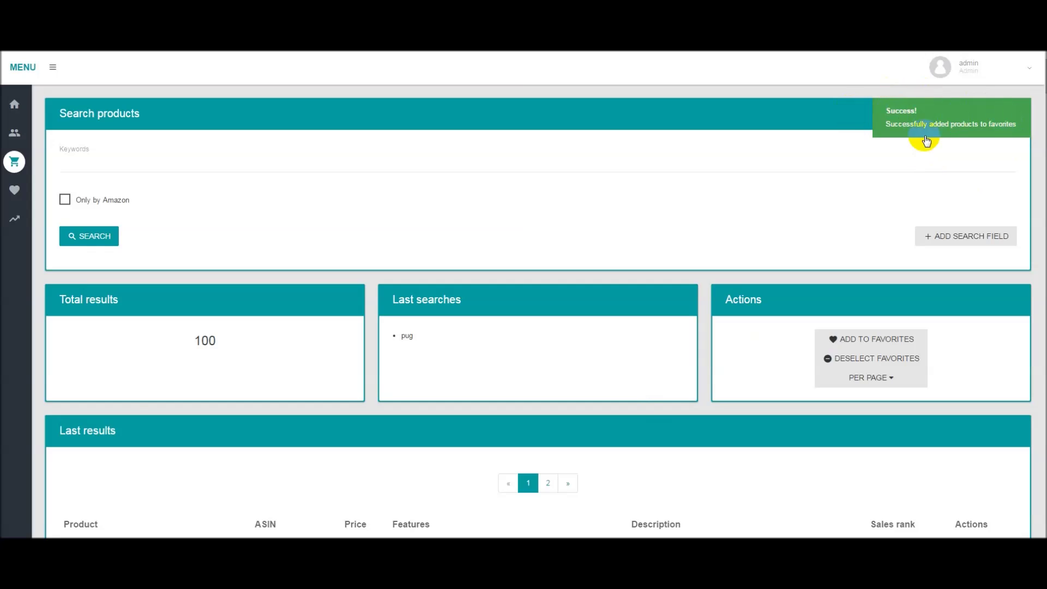
left_click(17, 192)
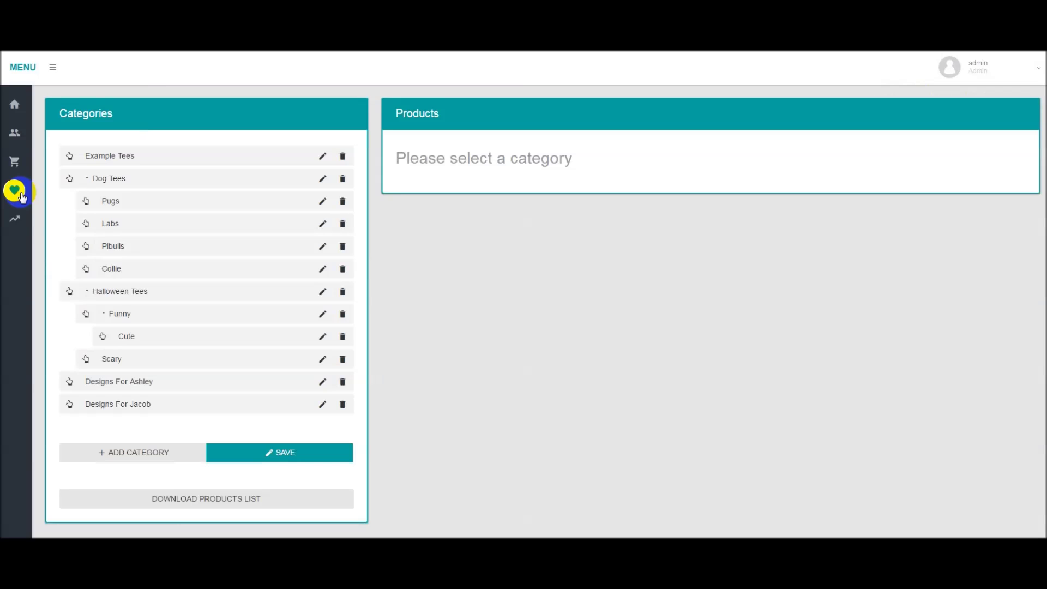
- Browse the shirts saved in the Pugs category and begin downloading its products list
left_click(125, 202)
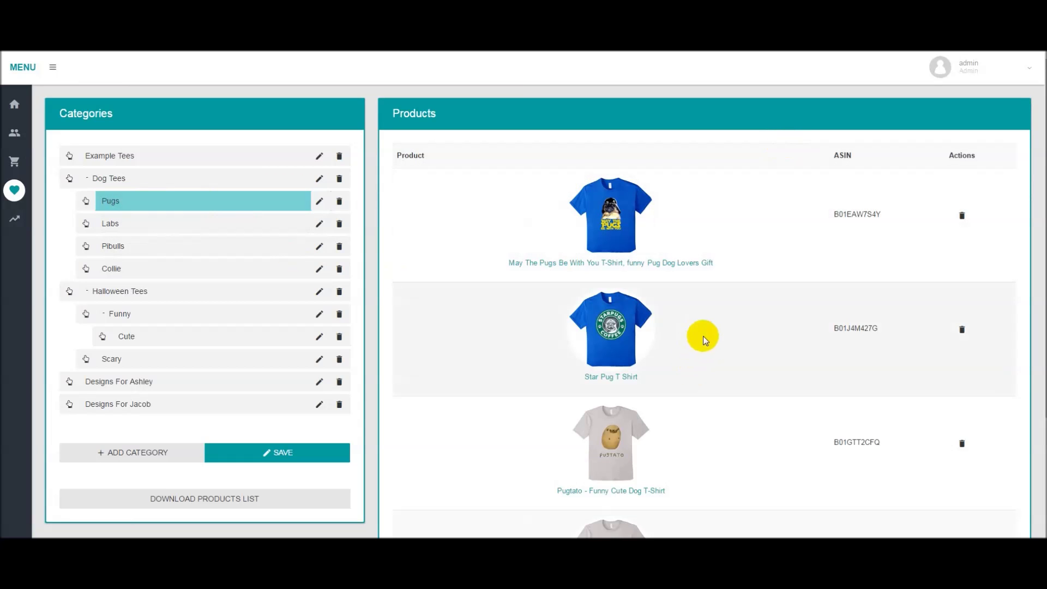
scroll(744, 256, "down", 3)
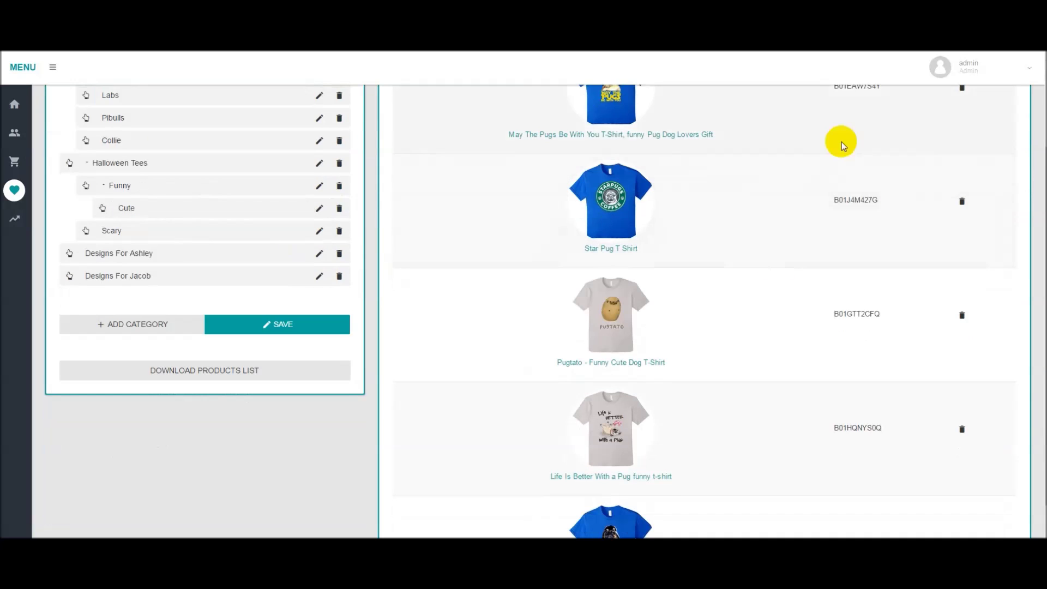
scroll(696, 301, "up", 3)
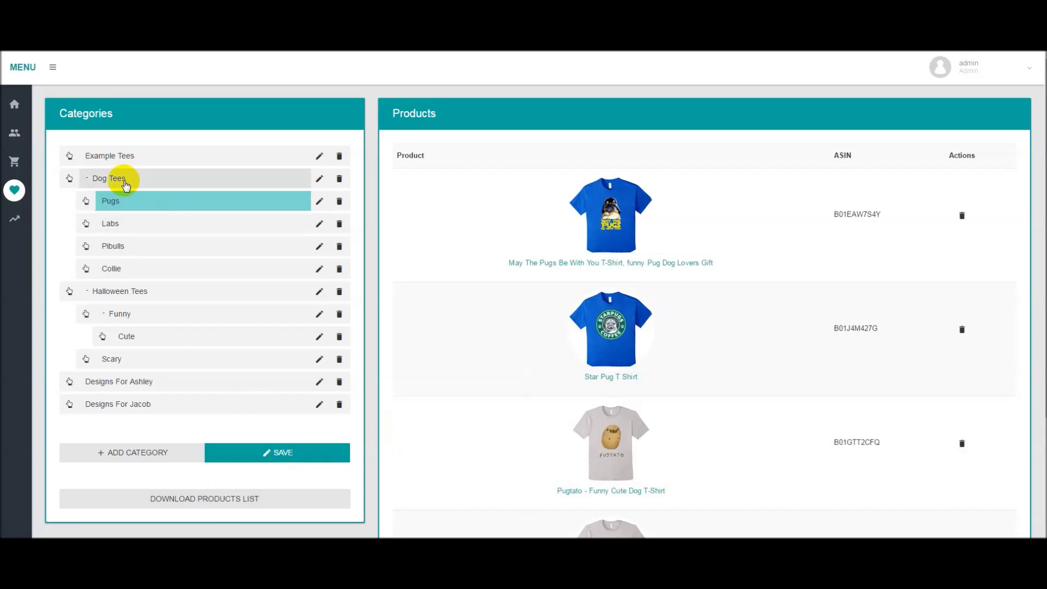
left_click(133, 205)
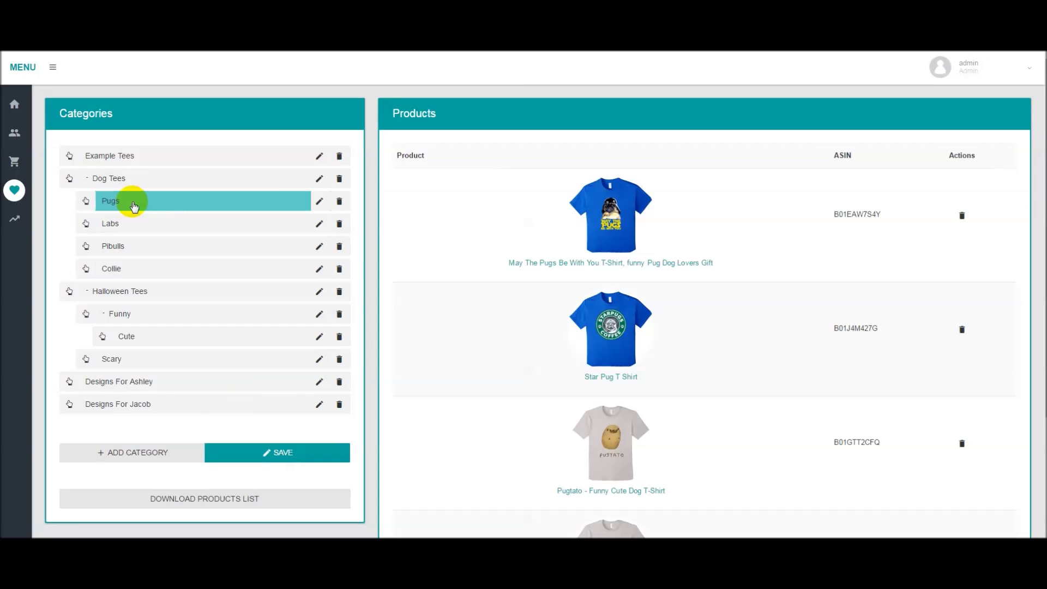
left_click(201, 497)
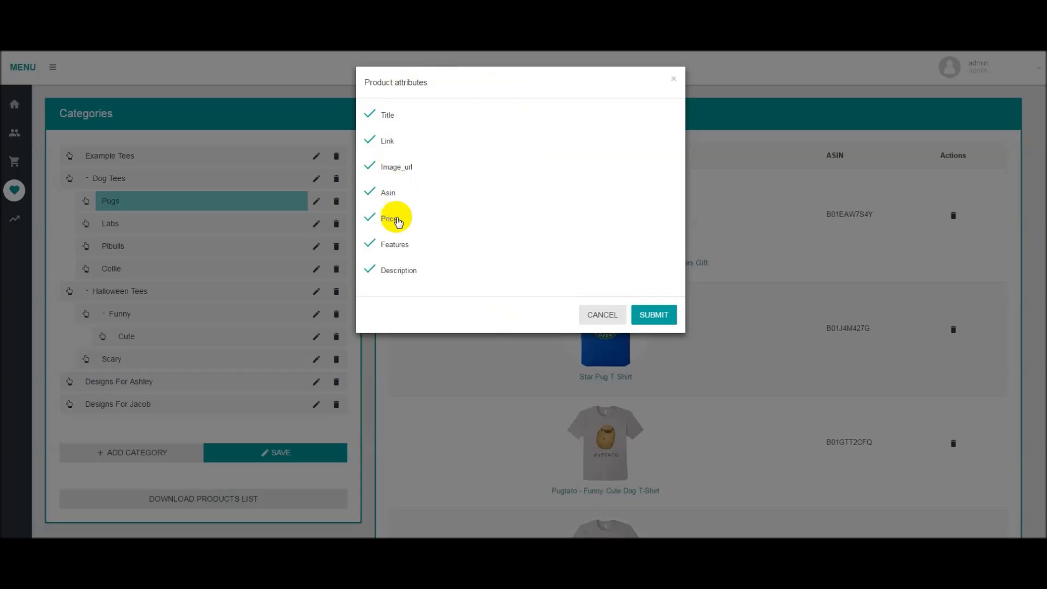
- Leave Title, Link, Image_url, Asin and the other attributes all checked, then submit the download
left_click(369, 140)
left_click(370, 165)
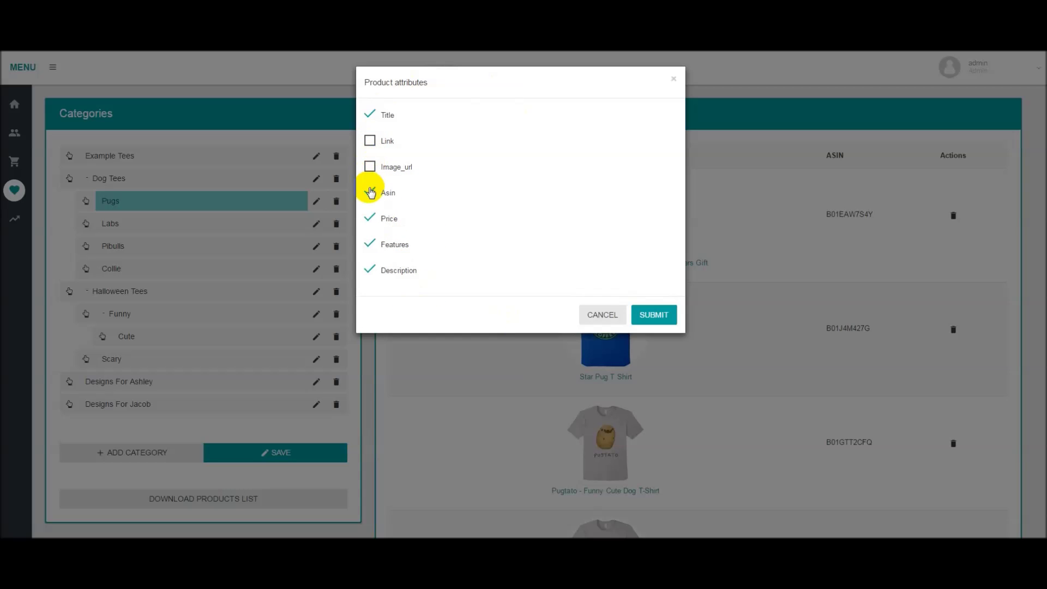
left_click(370, 115)
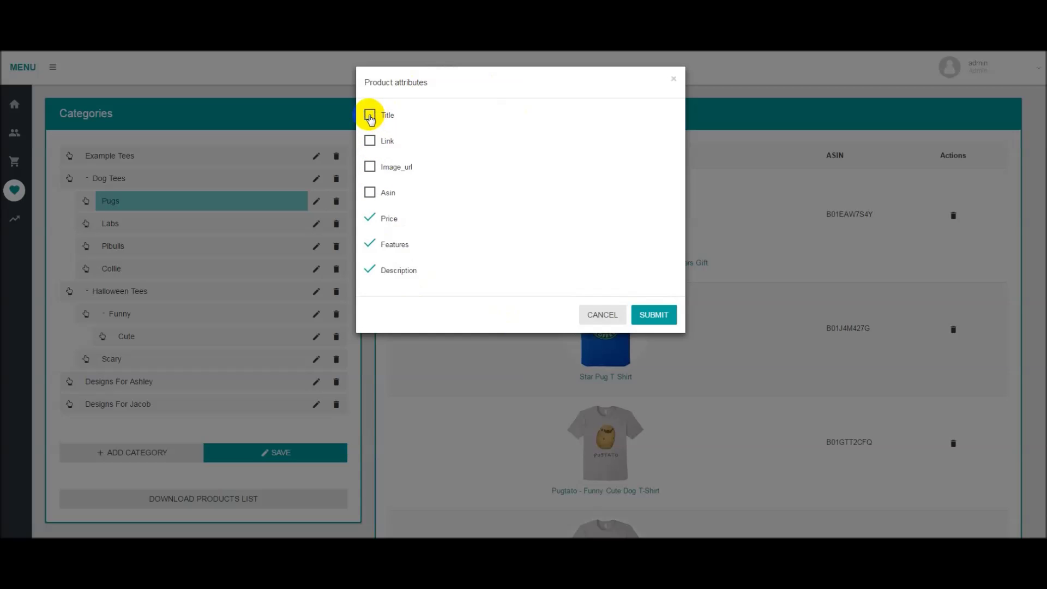
left_click(369, 166)
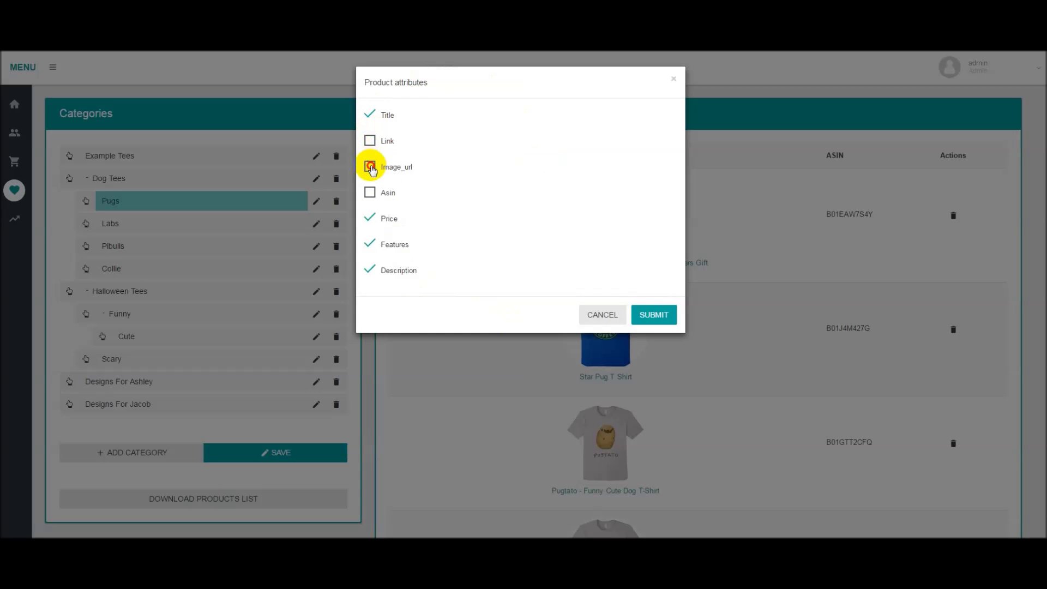
left_click(374, 141)
left_click(372, 194)
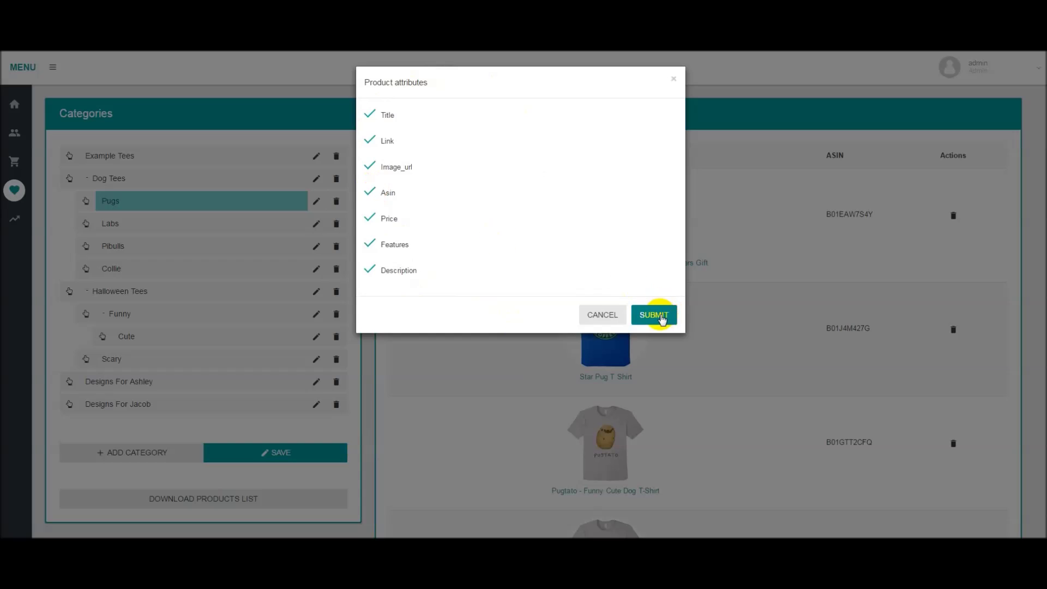
left_click(660, 318)
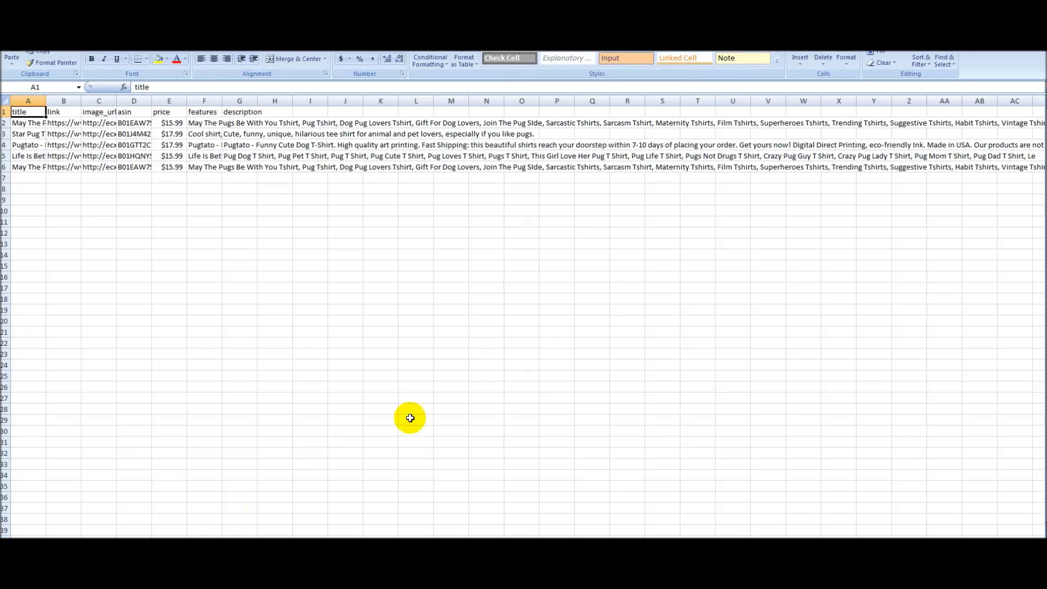
- Widen Excel column A so the full pug shirt titles are readable
left_click_drag(53, 100, 582, 100)
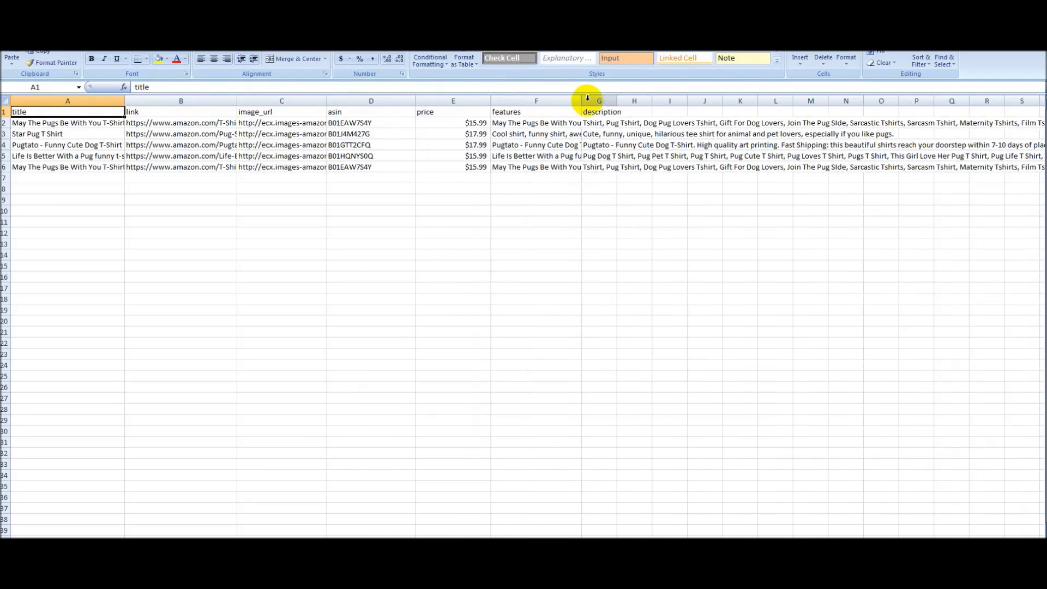